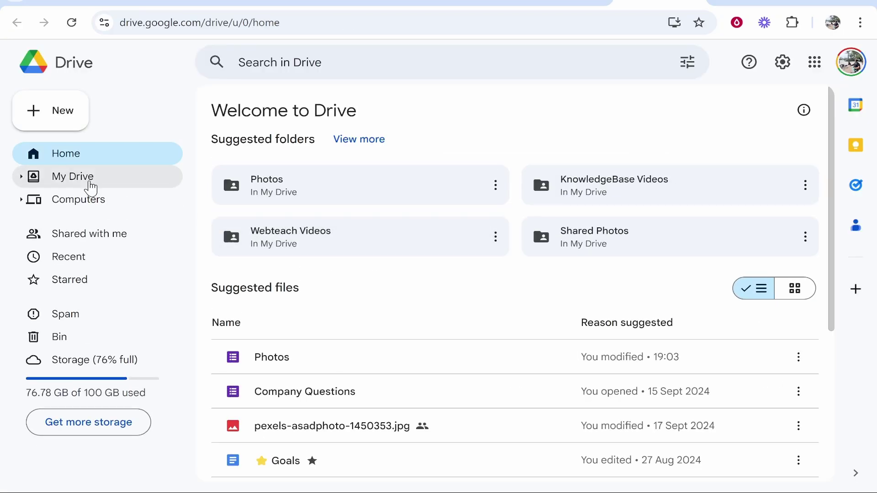
- In My Drive, open the Photos folder of HEIC images
click(73, 177)
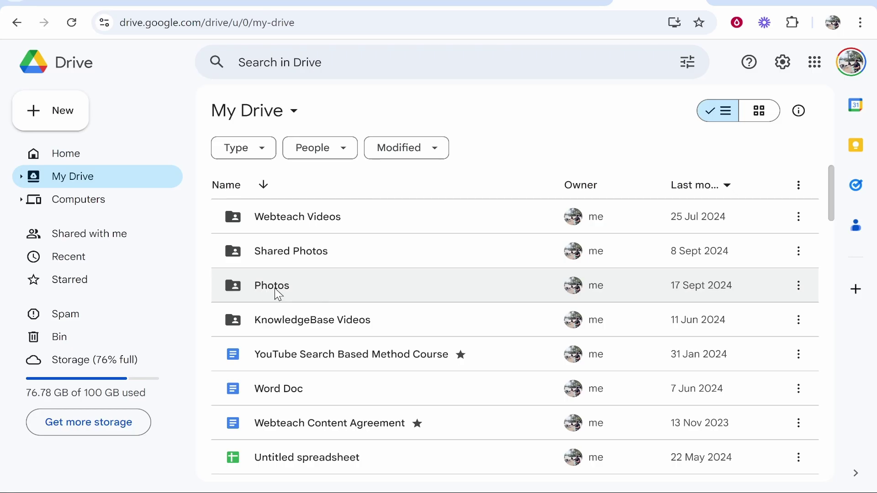
click(318, 288)
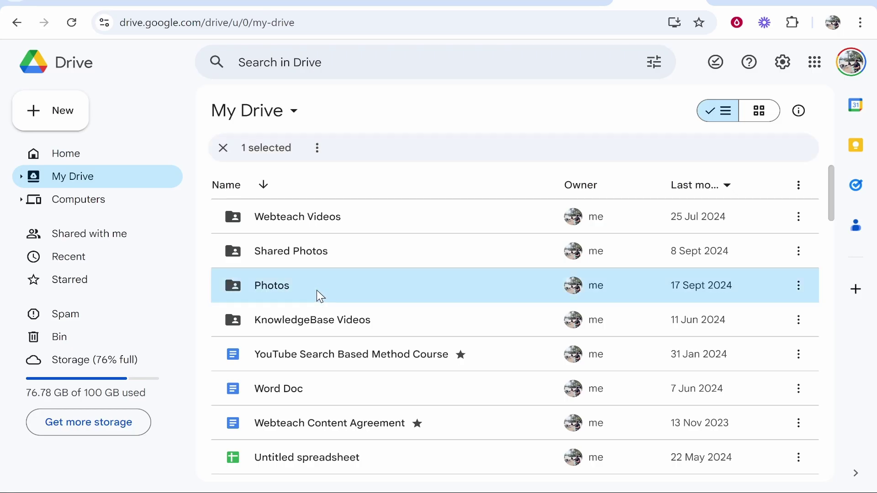
double_click(317, 290)
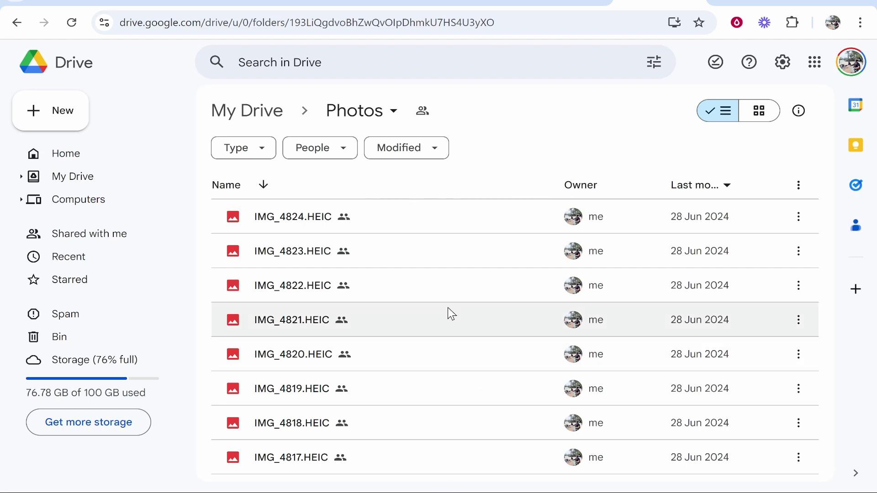
click(59, 117)
click(567, 122)
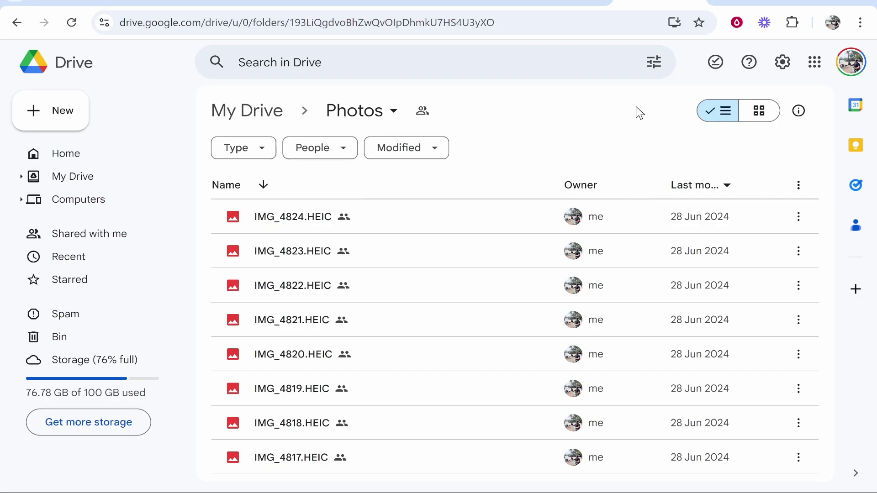
- In a new tab, search 'google forms' and go to the Google Forms sign-in result
key(ctrl+t)
text(goog)
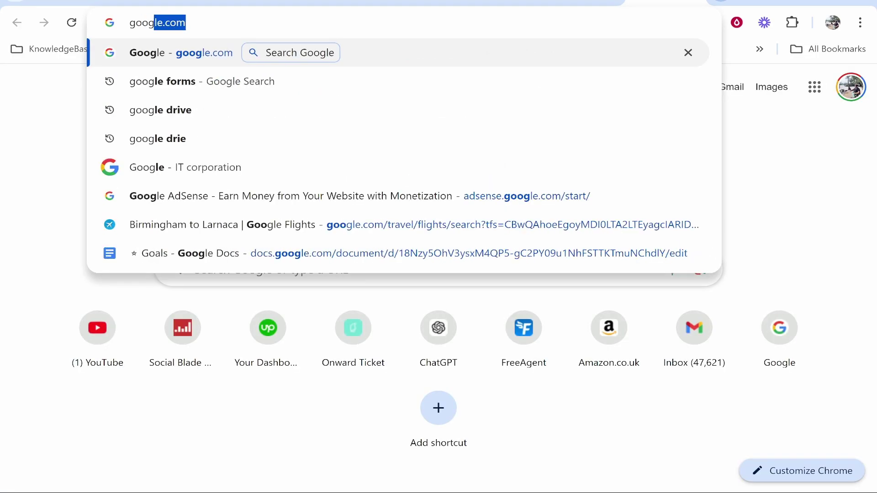
text(le fo)
key(Return)
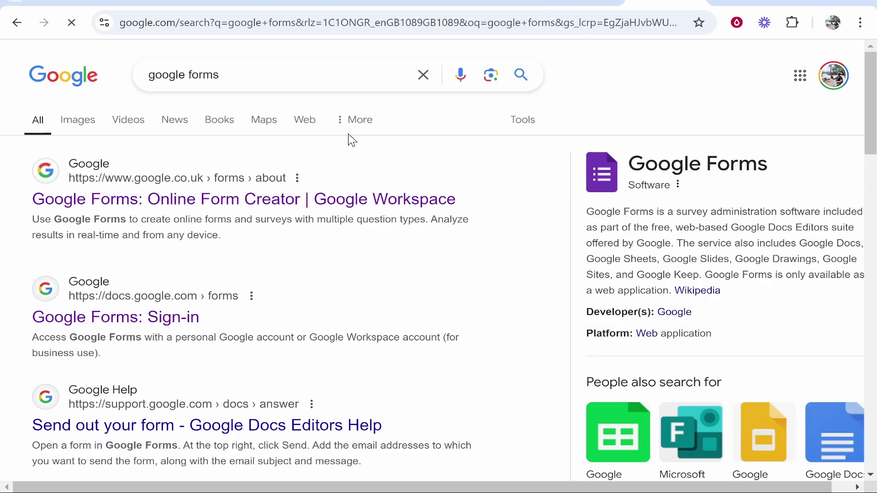
click(110, 316)
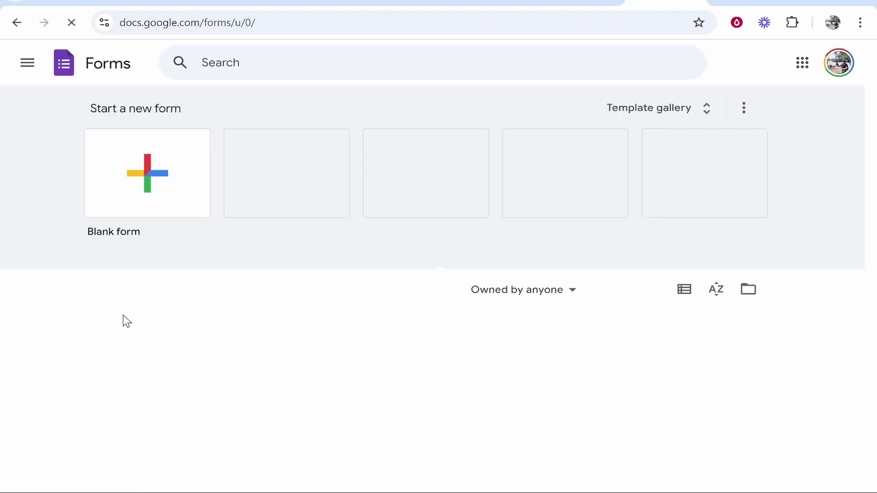
- Create a blank form and title it 'Password Protect'
click(123, 174)
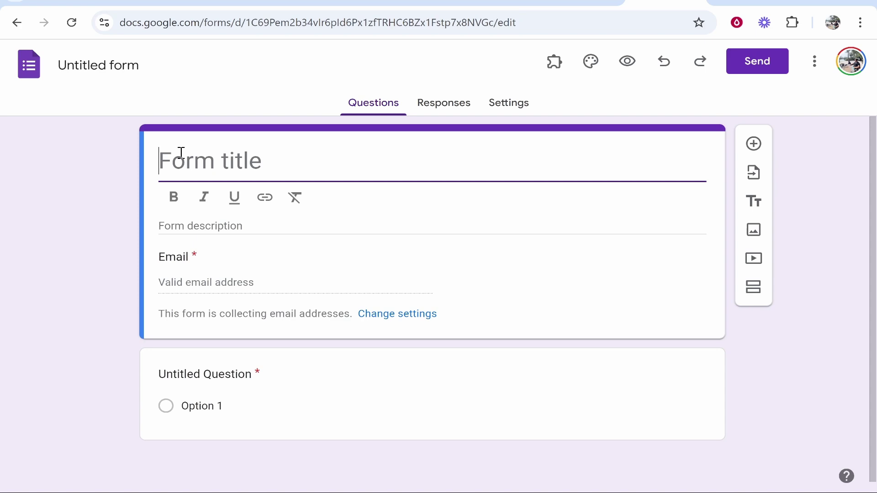
click(181, 159)
text(P)
key(ctrl+a)
text(Passw)
text(ord P)
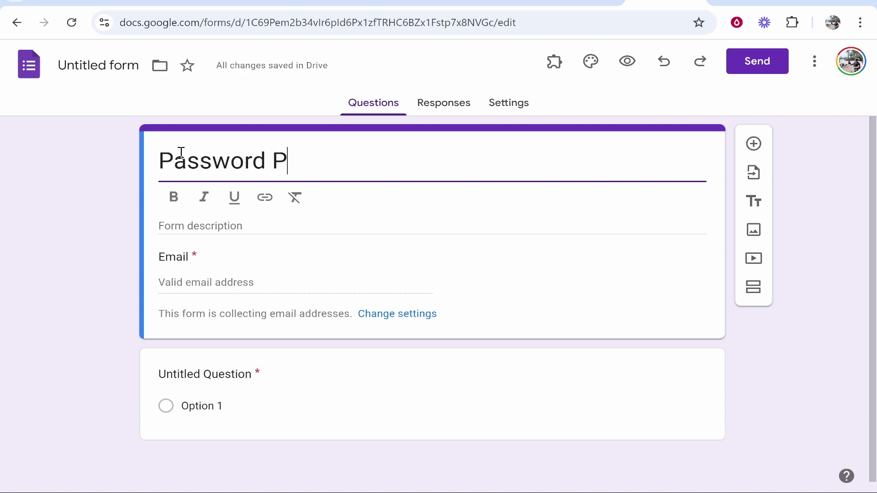
text(rotect)
click(96, 191)
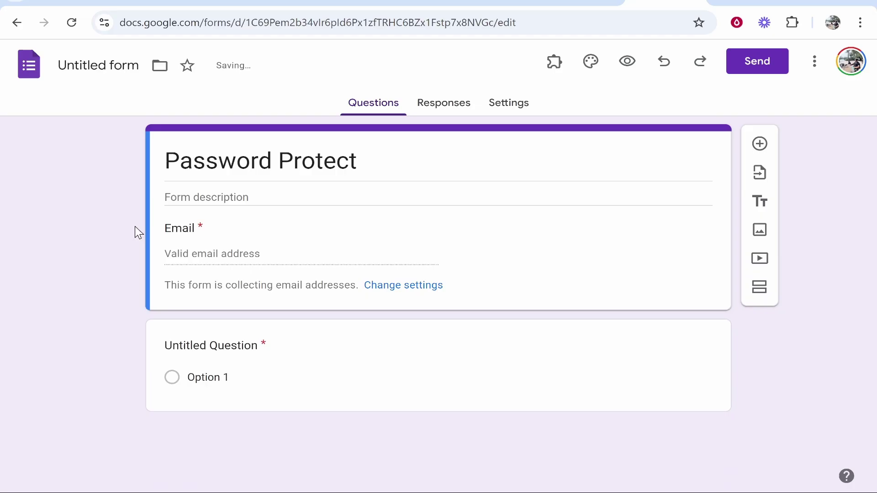
- Highlight the auto-added Email question to point it out
drag(206, 236, 164, 158)
click(180, 212)
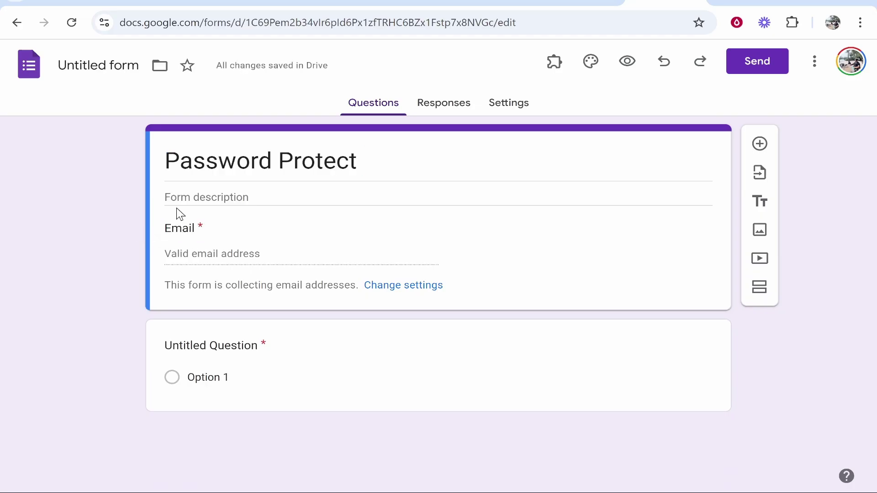
drag(164, 228, 204, 228)
click(183, 264)
- In Settings > Responses, set Collect email addresses to Do not collect
click(508, 103)
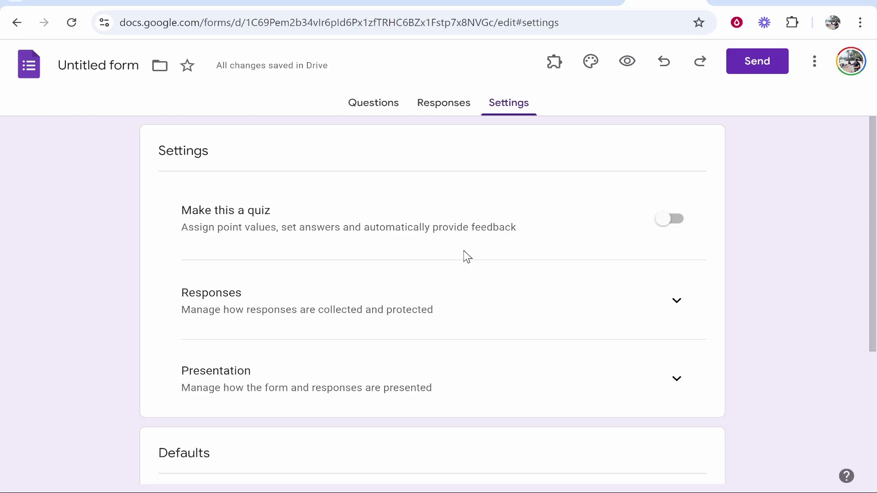
click(677, 304)
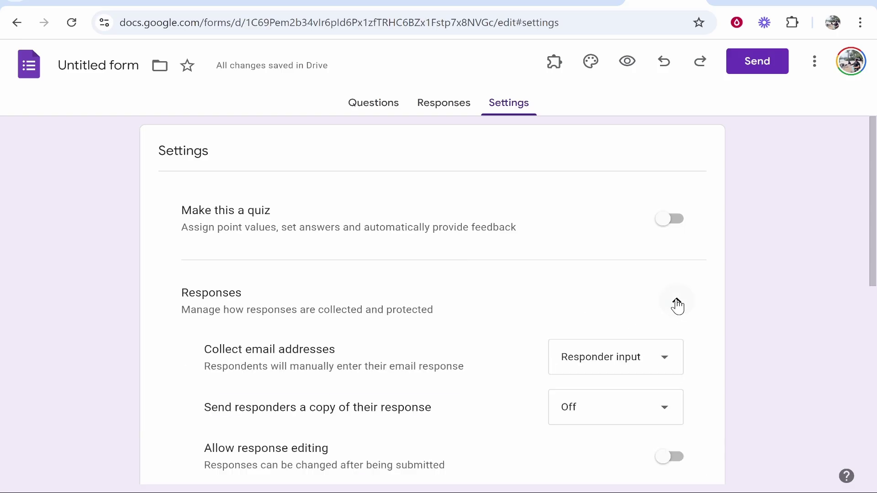
triple_click(218, 354)
click(601, 356)
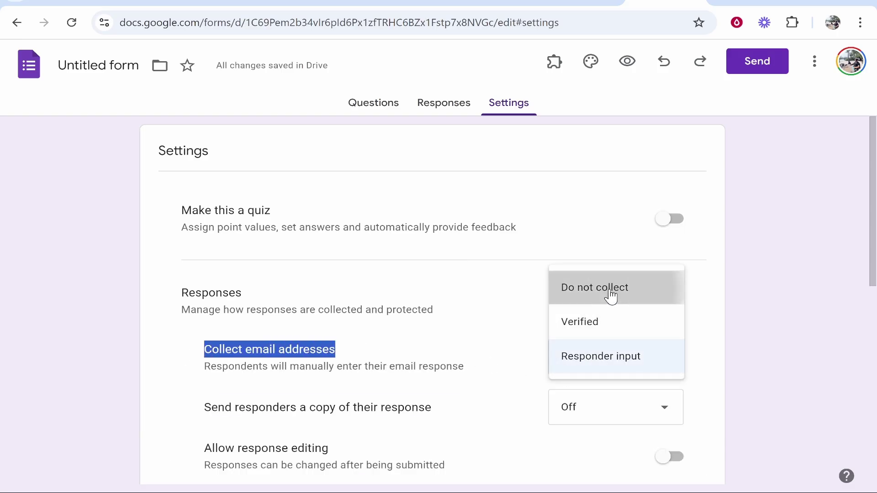
click(594, 288)
- Return to the Questions view with the first question open for editing
click(373, 103)
mouse_move(439, 278)
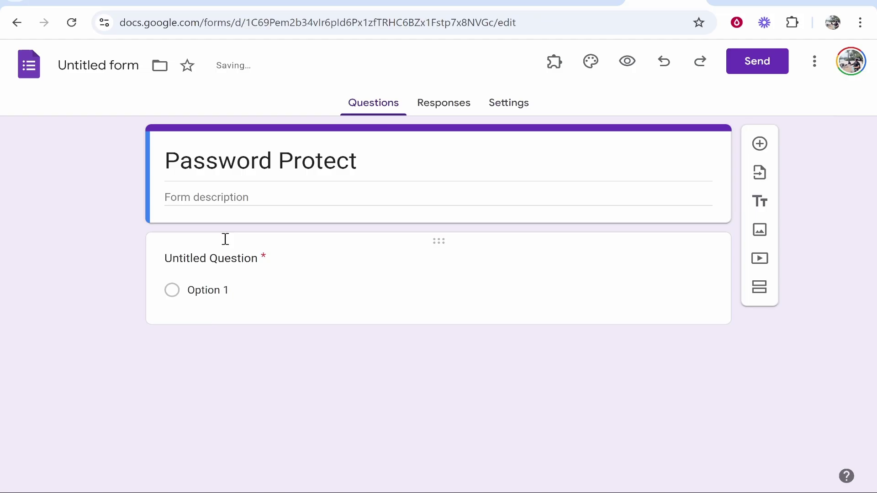
click(98, 65)
click(92, 108)
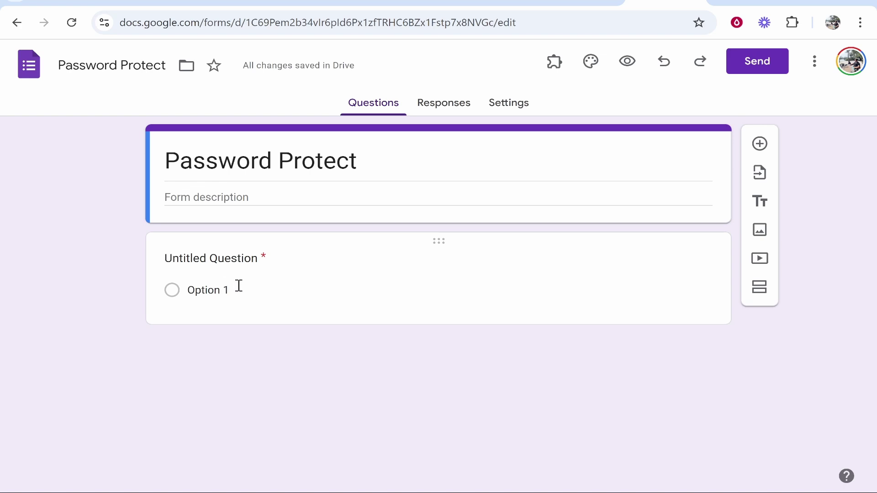
- Word the first question 'What is the password?' and make it a Short answer
click(179, 259)
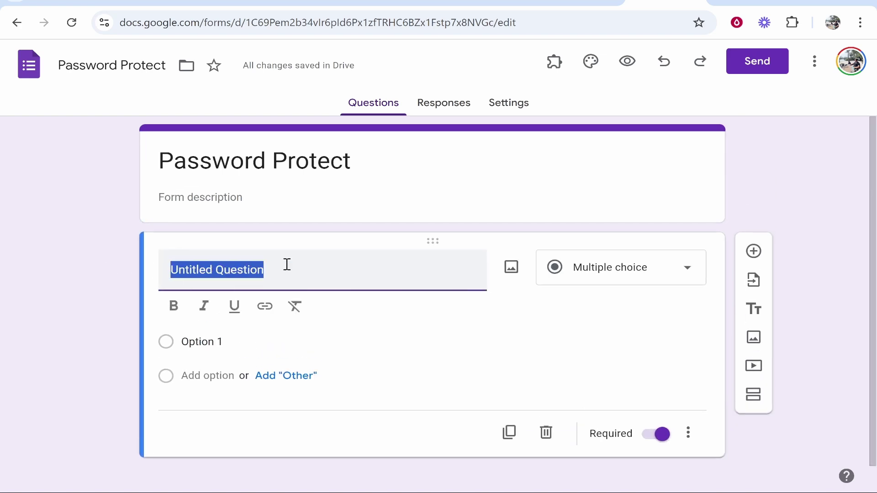
text(What is the)
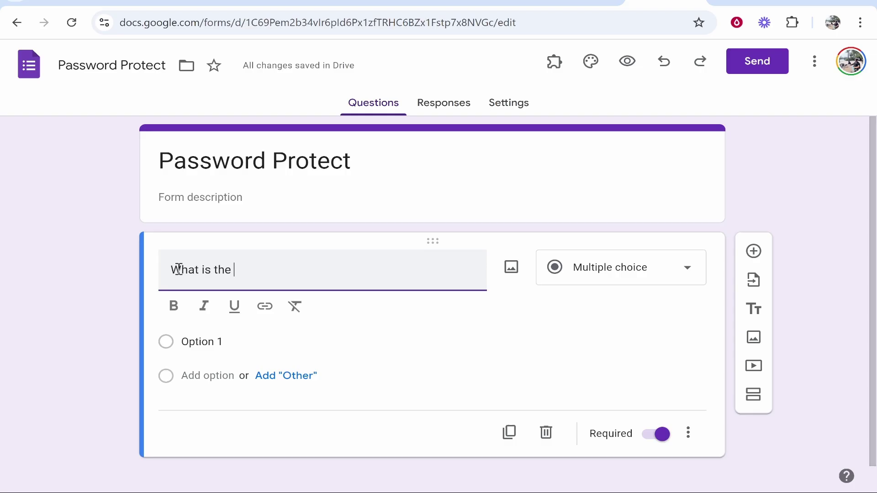
text(password?)
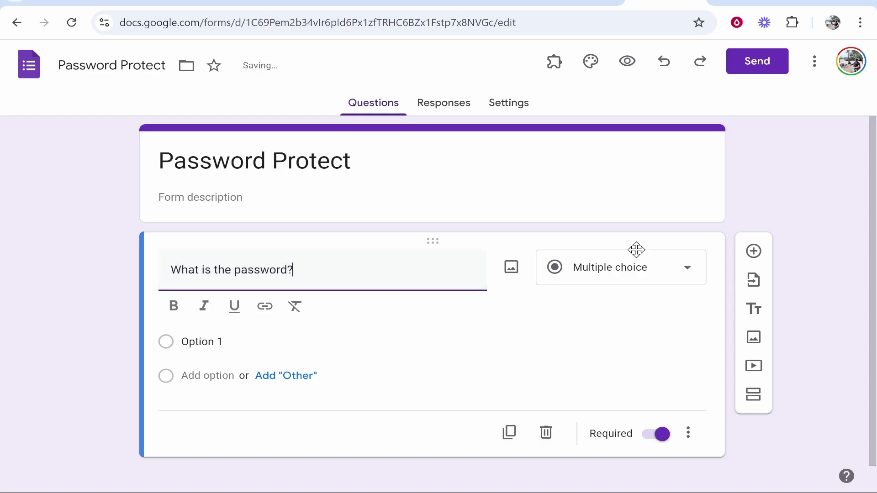
click(628, 267)
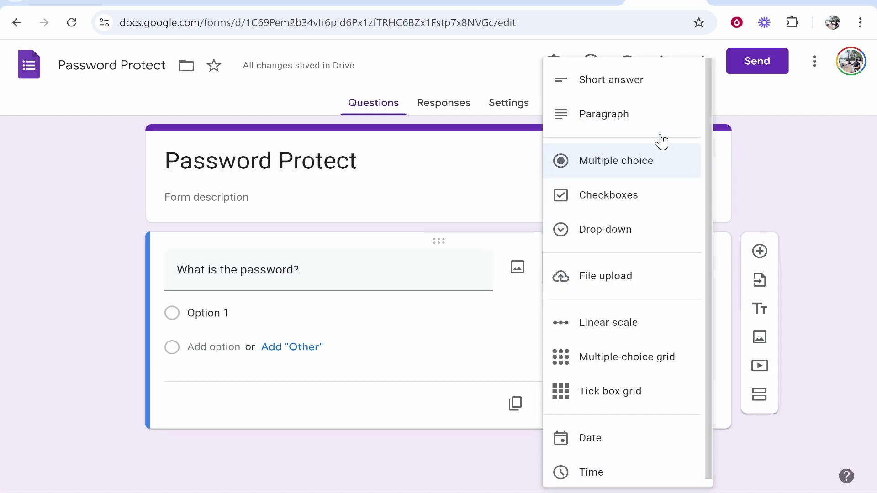
click(618, 81)
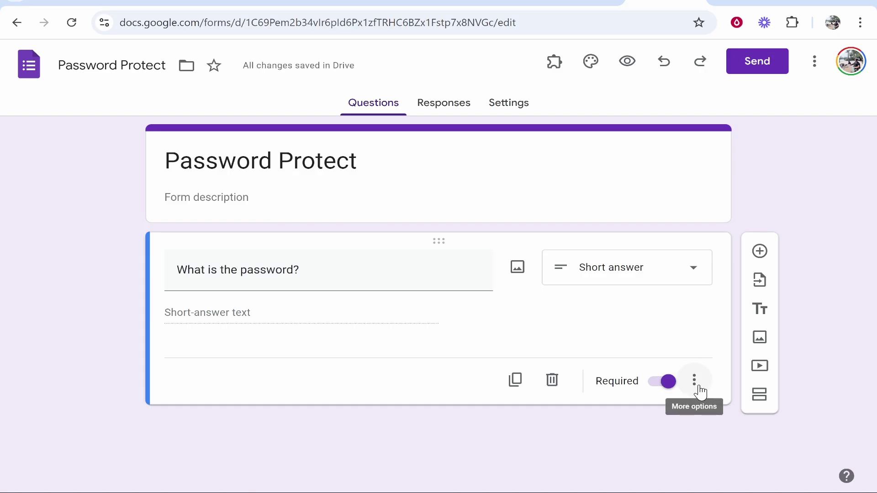
- Enable response validation on the question with the Text > Contains rule
click(694, 381)
click(733, 450)
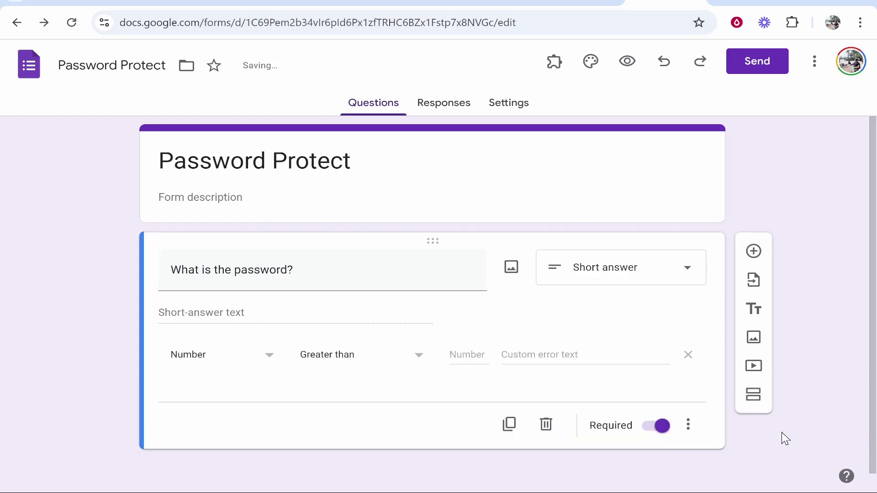
click(192, 354)
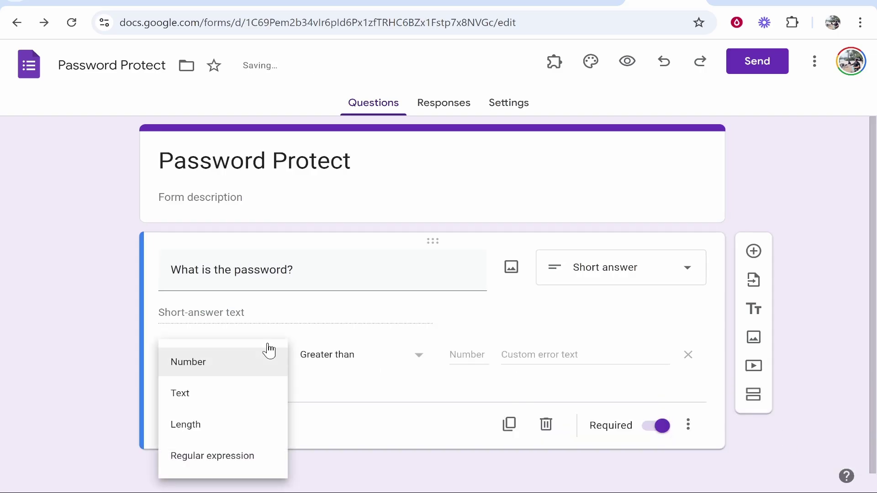
click(199, 392)
click(435, 355)
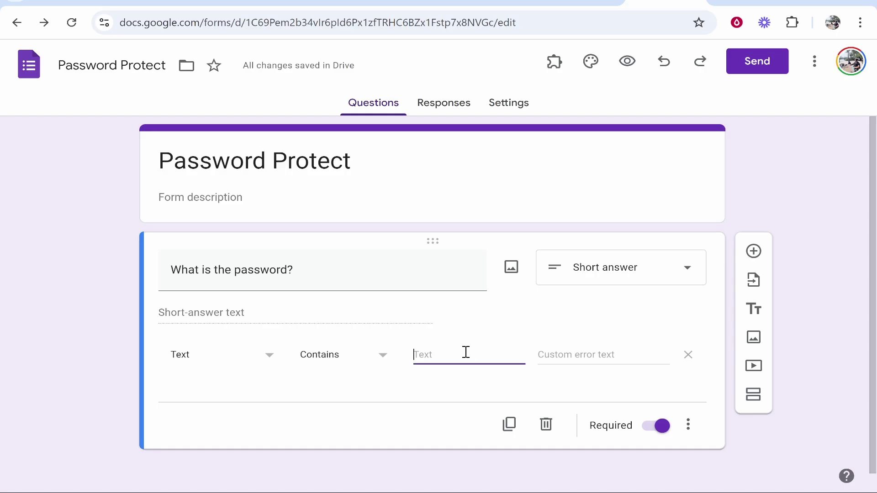
click(461, 390)
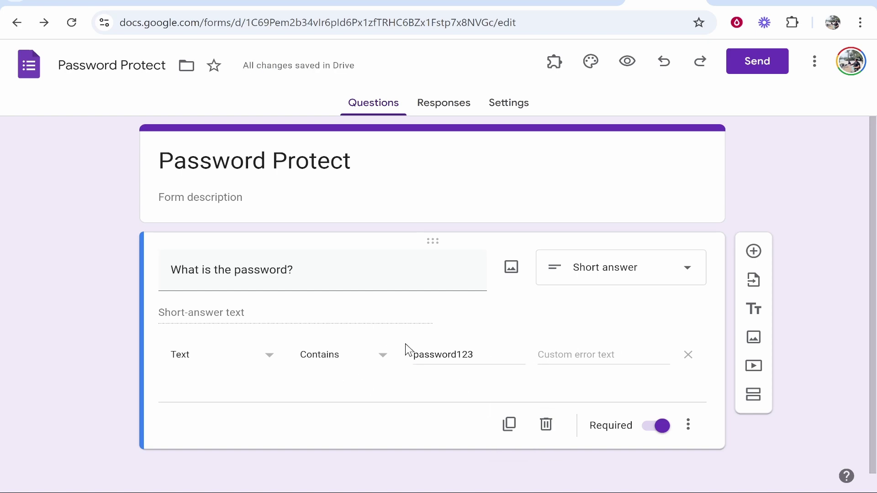
click(573, 354)
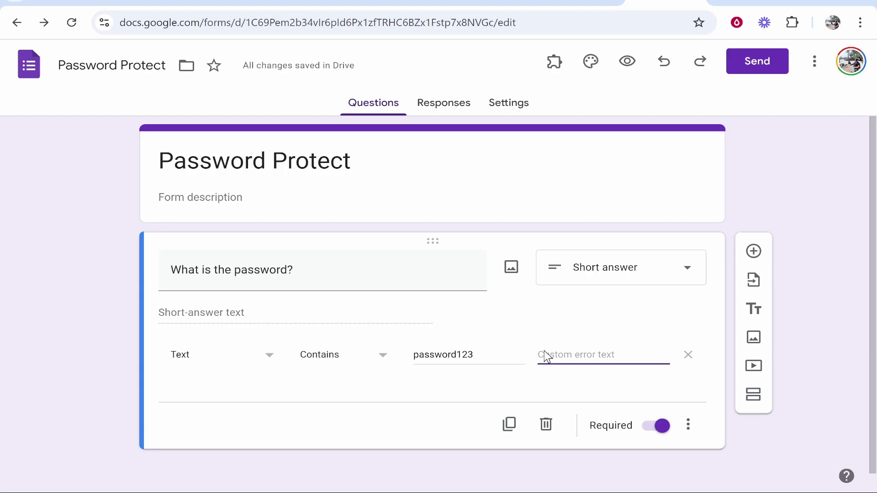
text(No, try again!)
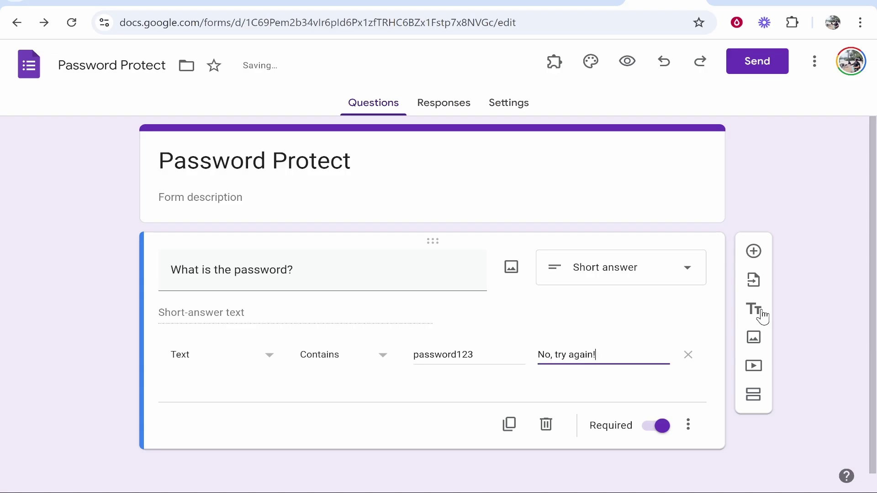
click(841, 280)
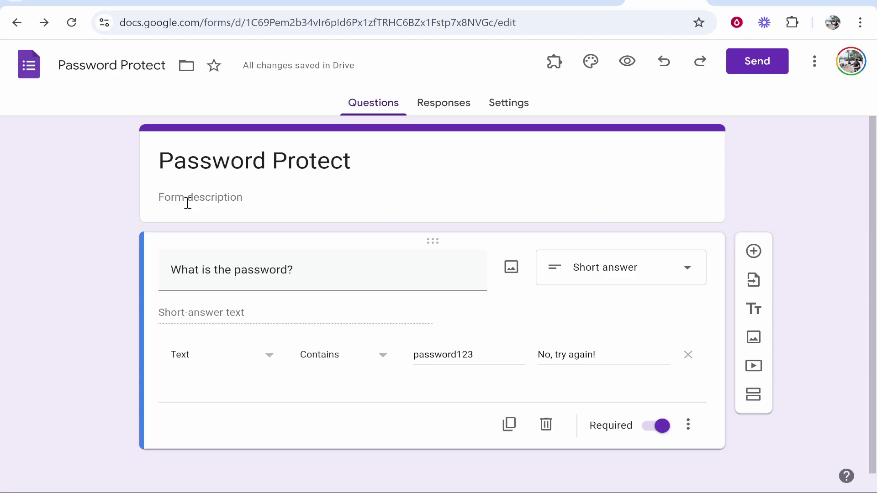
- In Settings, expand the Presentation section to reach the confirmation message
click(509, 102)
scroll(730, 256, down, 3)
scroll(730, 256, down, 3)
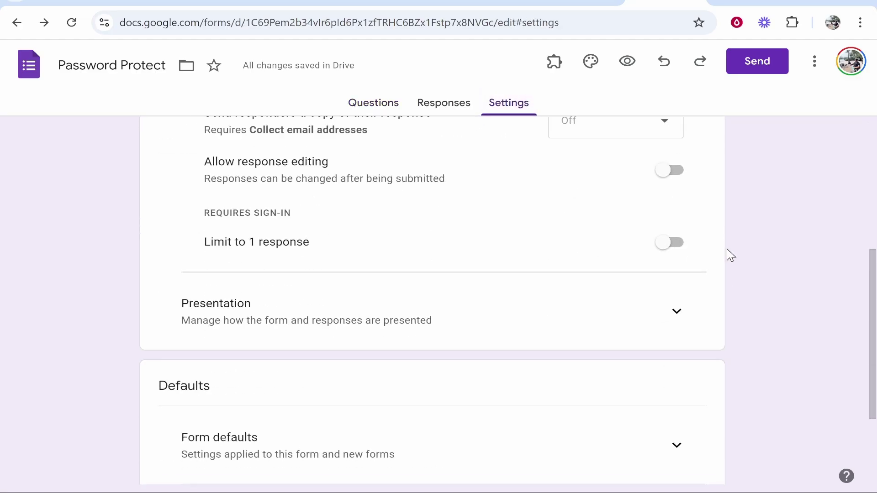
scroll(731, 255, down, 3)
scroll(730, 255, up, 1)
drag(176, 241, 255, 241)
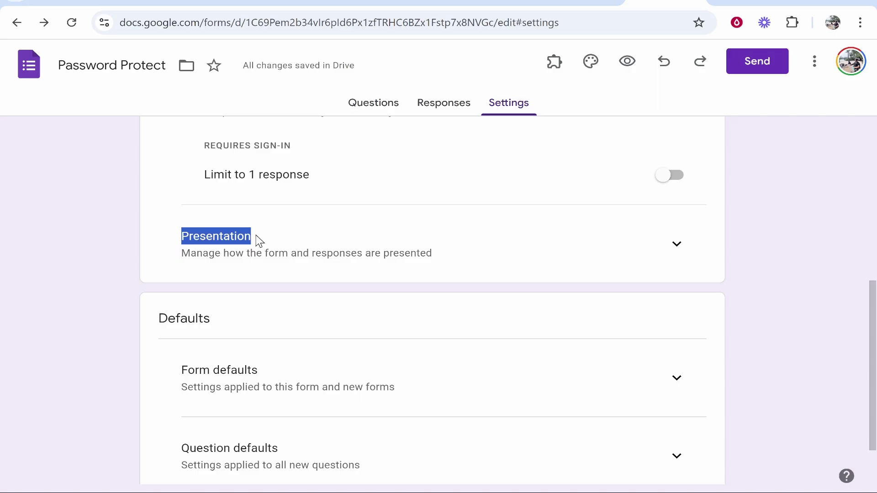
click(677, 244)
scroll(310, 319, down, 2)
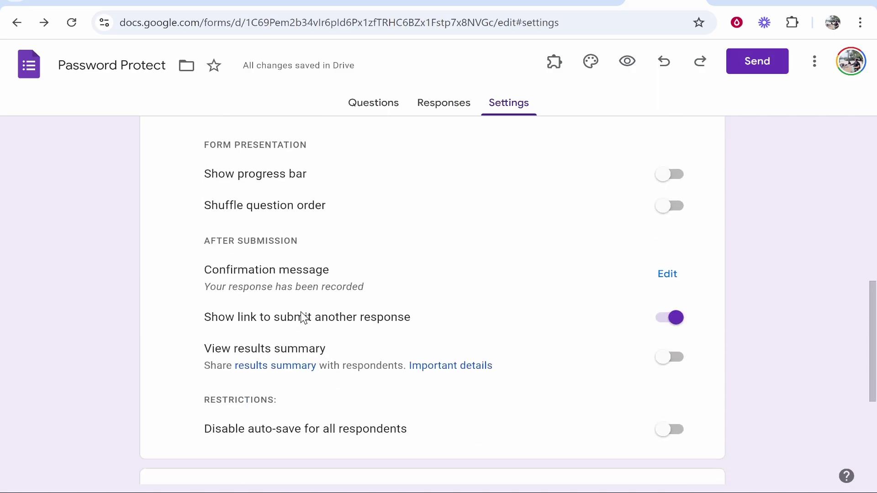
drag(200, 272, 335, 273)
click(334, 274)
- Edit the confirmation message to 'This is the correct password, here are your files:' and go to the Drive tab
click(667, 274)
click(412, 279)
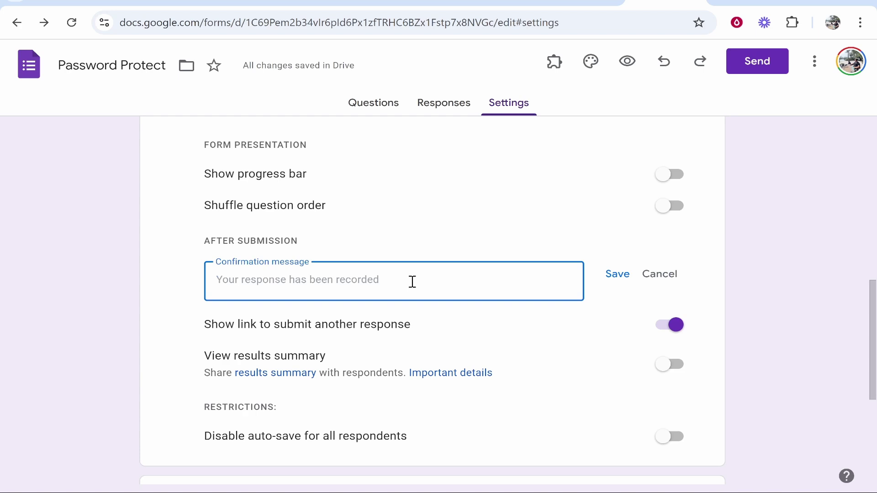
text(This is the cor)
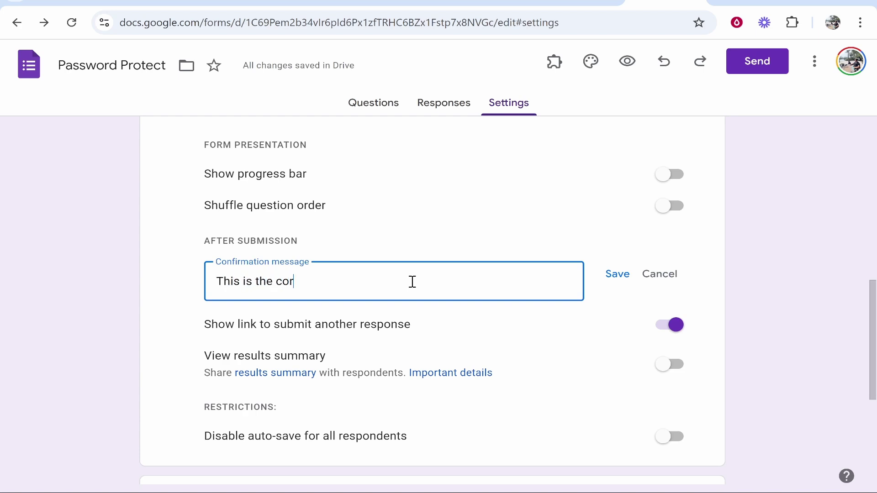
text(rect password)
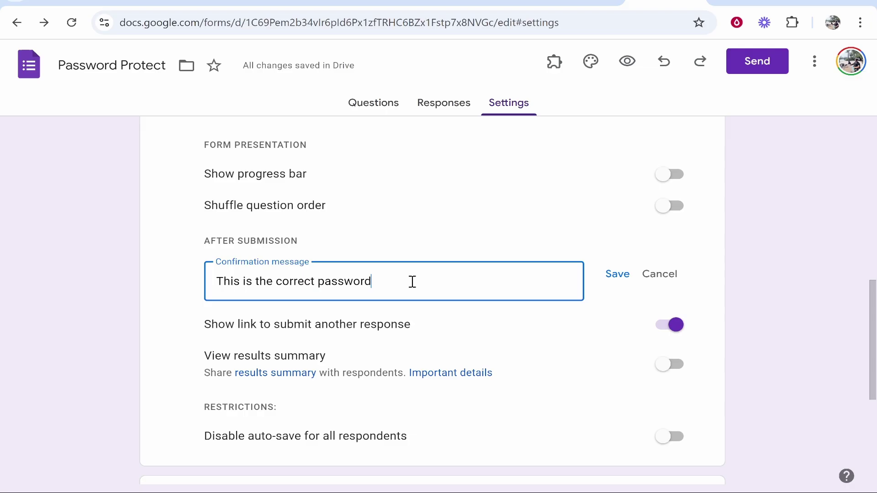
text(, here are your files:)
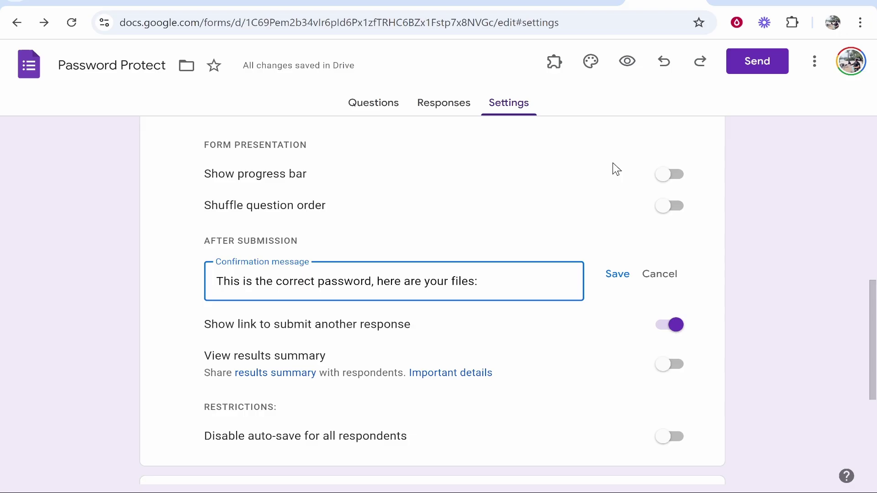
click(497, 10)
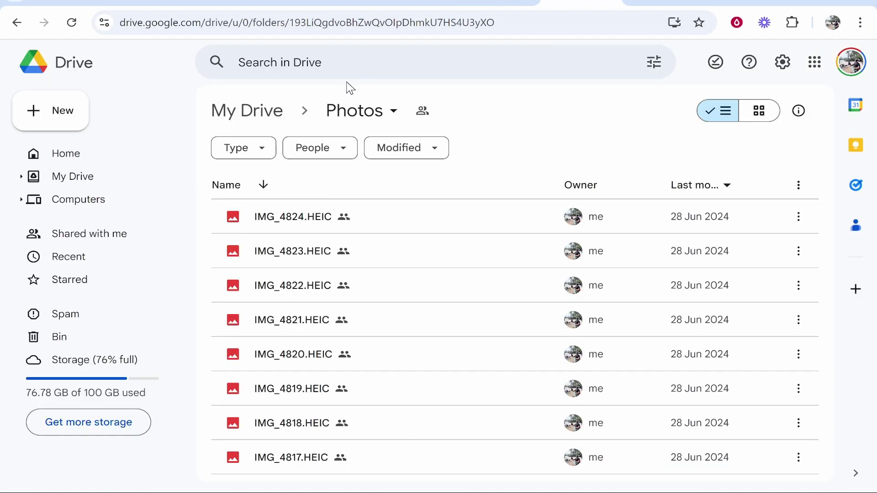
- Open the Photos folder's Share dialog and its General access choices
click(376, 114)
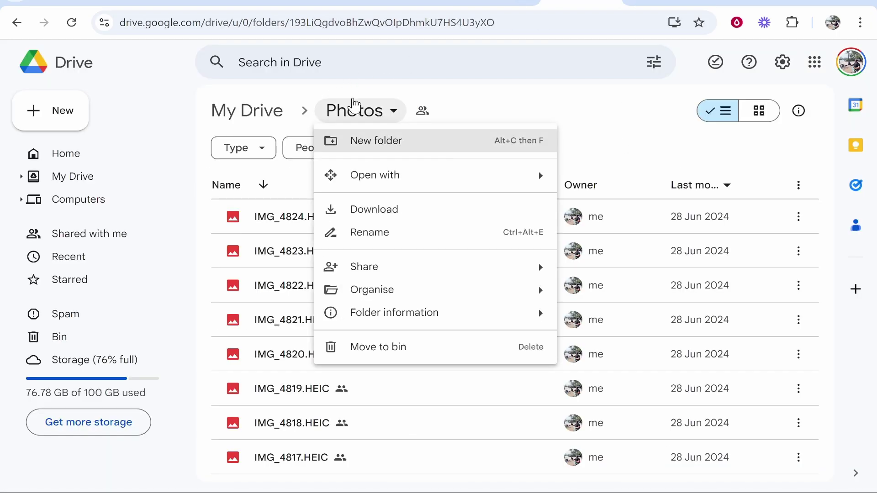
mouse_move(364, 266)
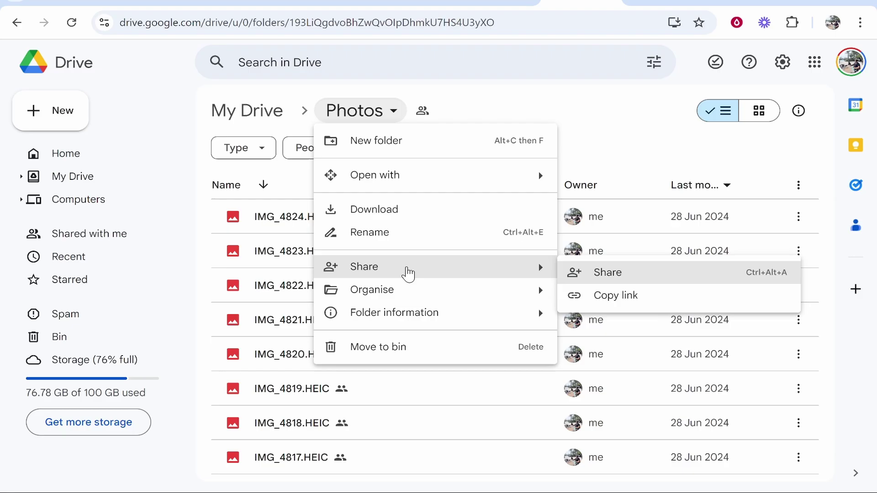
click(612, 273)
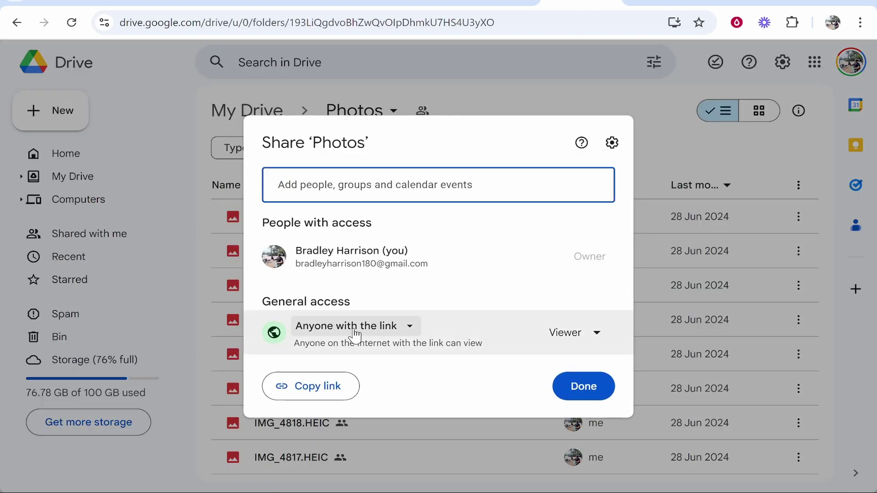
click(391, 327)
click(360, 358)
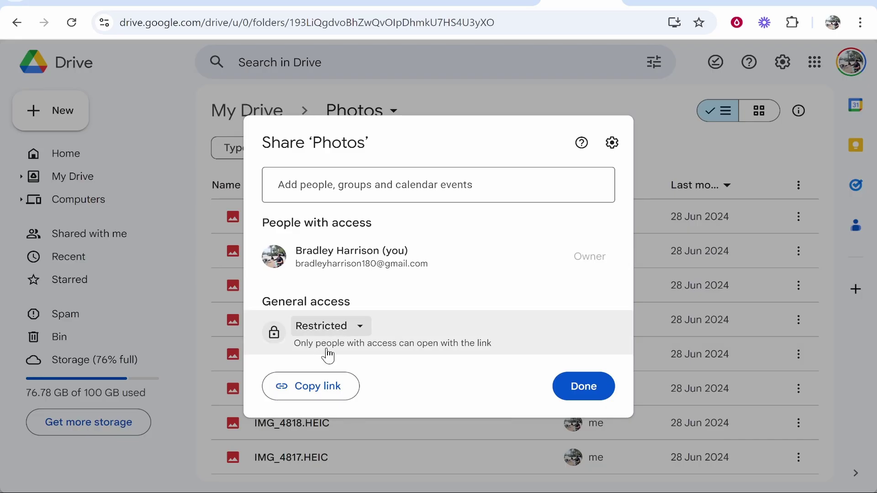
- Set access to Anyone with the link, copy the link and return to the Forms tab
click(363, 327)
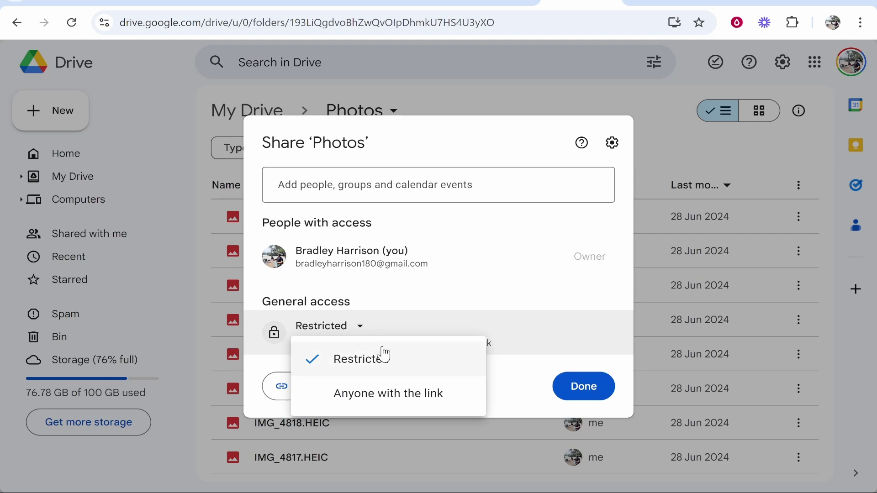
click(394, 394)
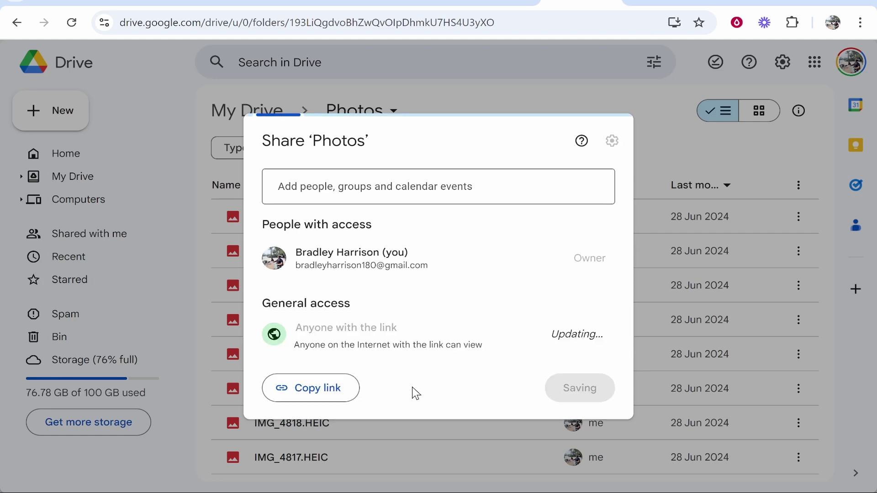
click(317, 387)
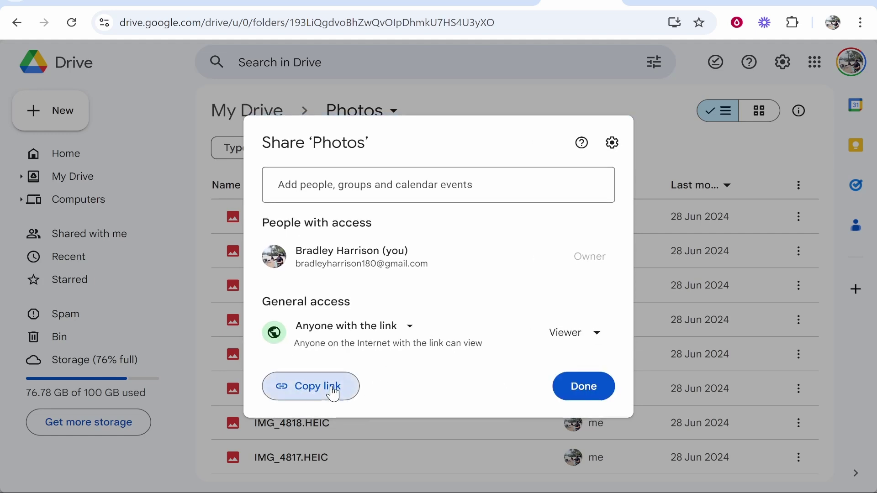
click(662, 4)
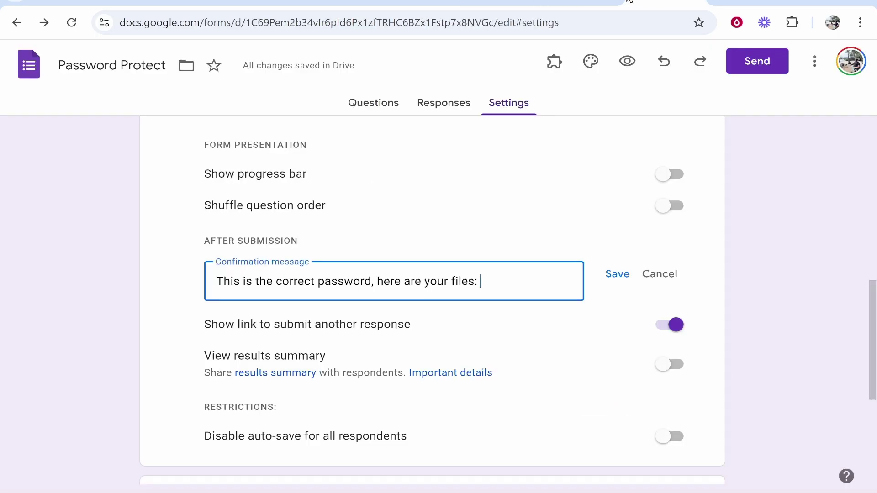
- Paste the Photos folder link into the confirmation message and save it
right_click(506, 278)
click(576, 154)
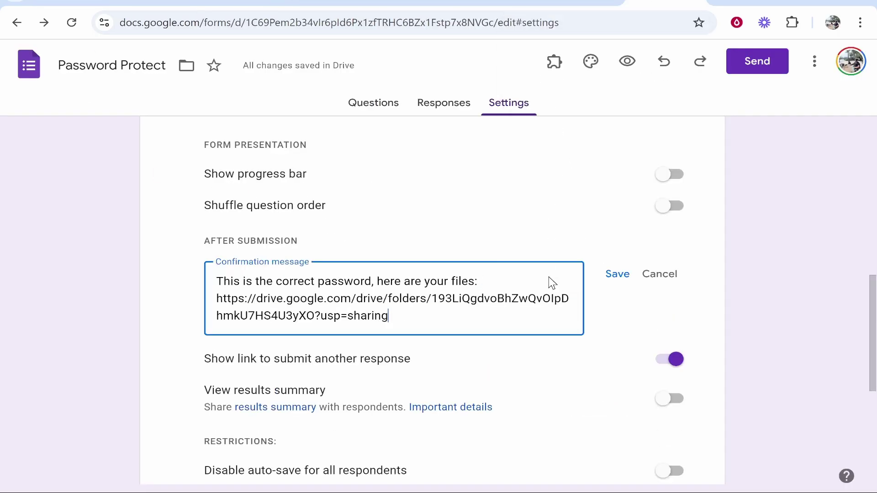
click(617, 276)
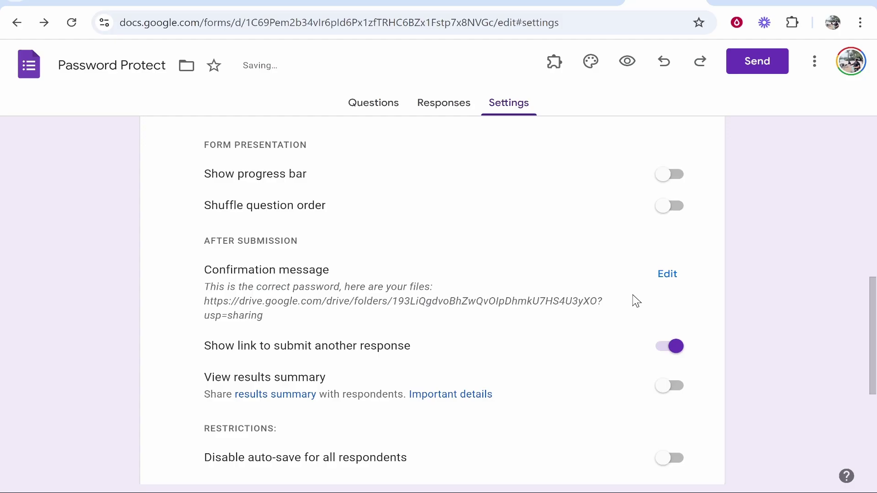
scroll(751, 297, up, 5)
scroll(688, 138, up, 2)
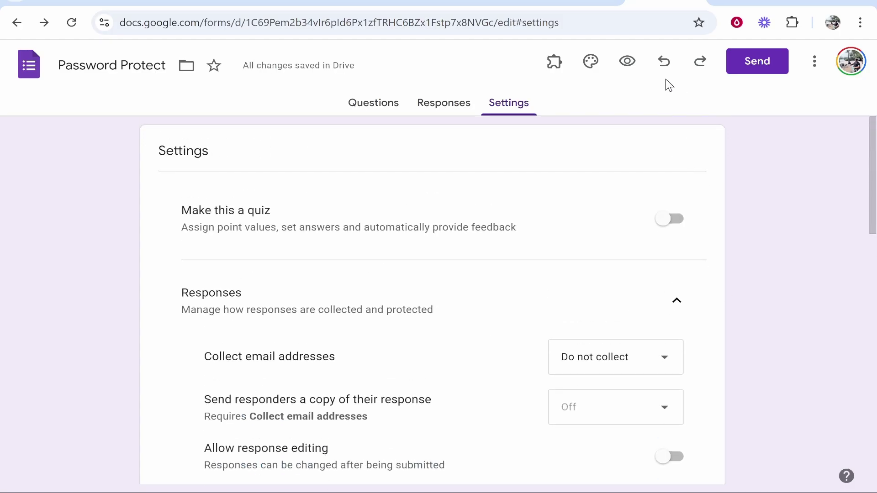
- Preview the form and submit a wrong password, getting the 'No, try again!' error
click(627, 62)
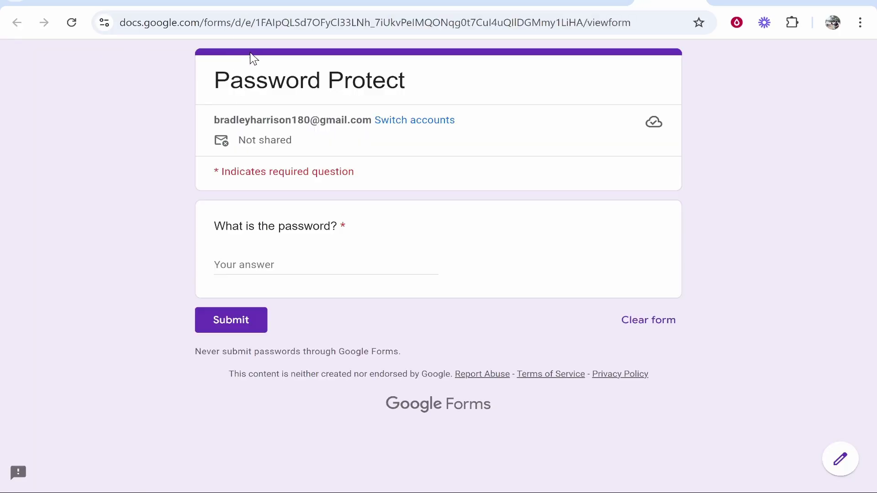
click(205, 22)
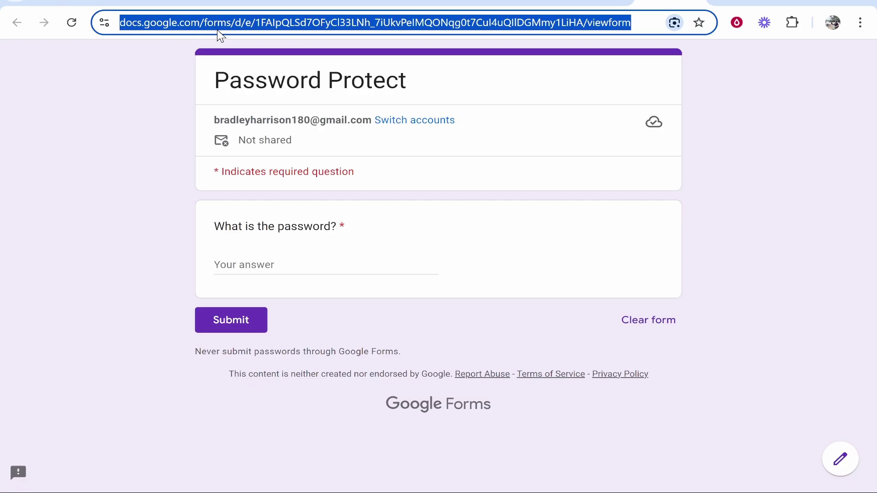
click(760, 229)
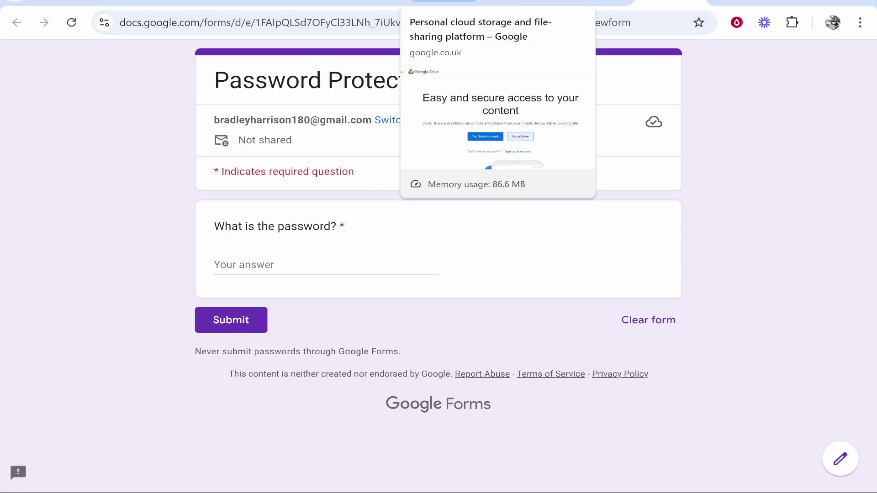
drag(336, 220, 200, 233)
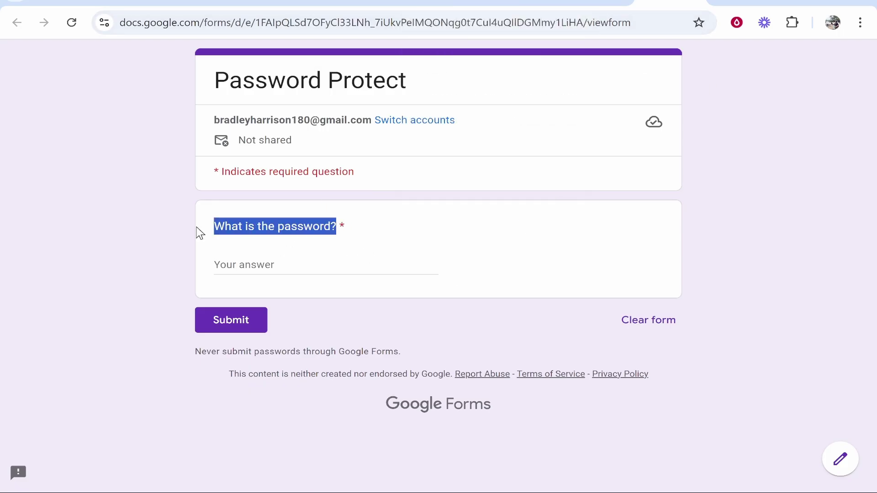
click(258, 255)
text(1231231321)
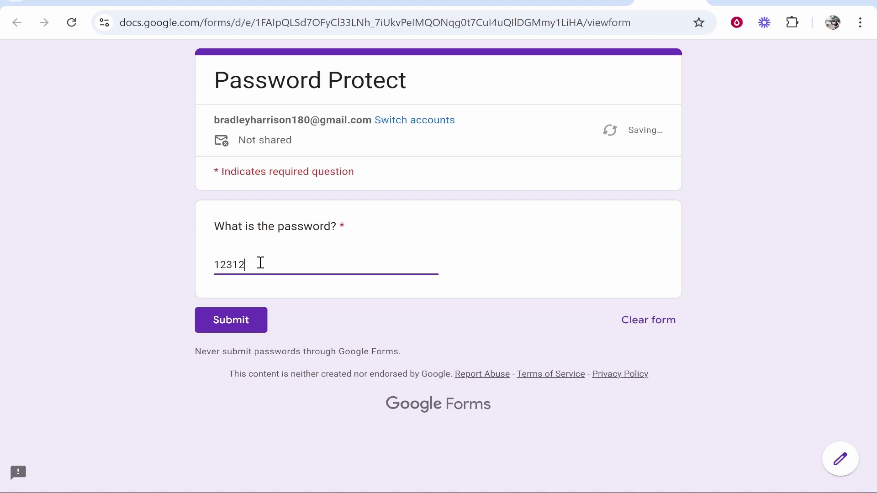
click(231, 320)
drag(328, 296, 245, 307)
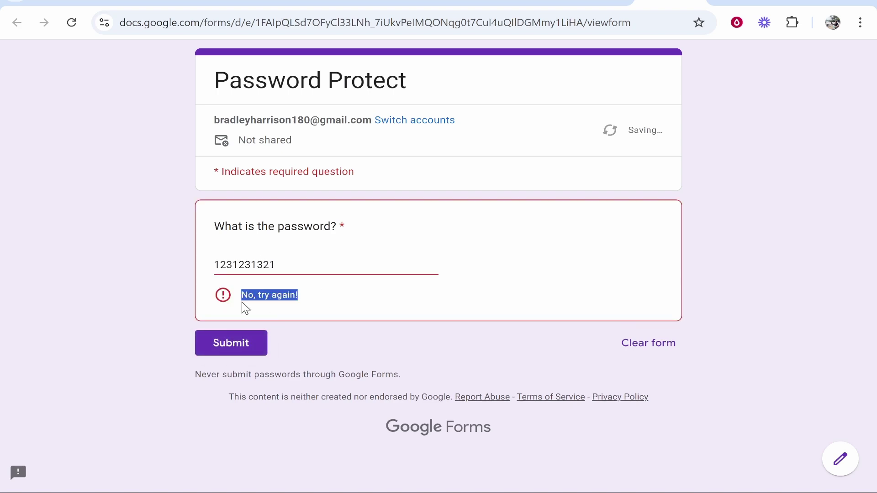
click(255, 297)
- Submit the correct password and follow the confirmation link to the Photos folder
drag(295, 266, 214, 260)
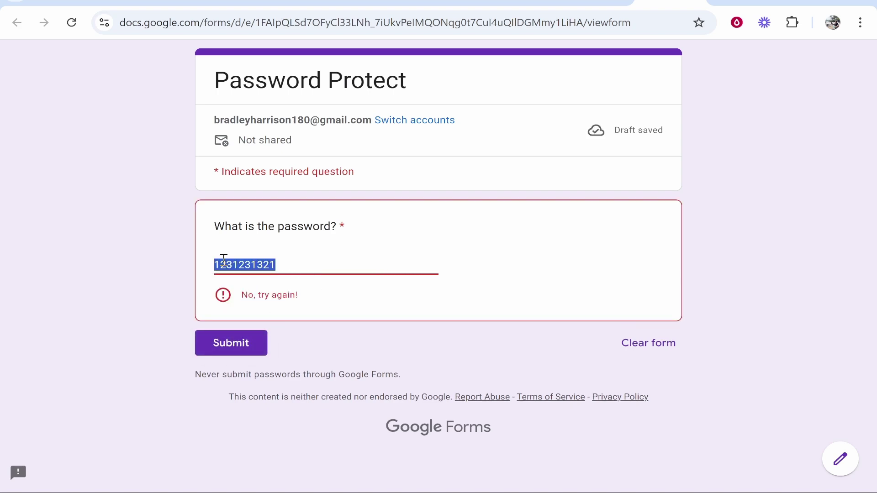
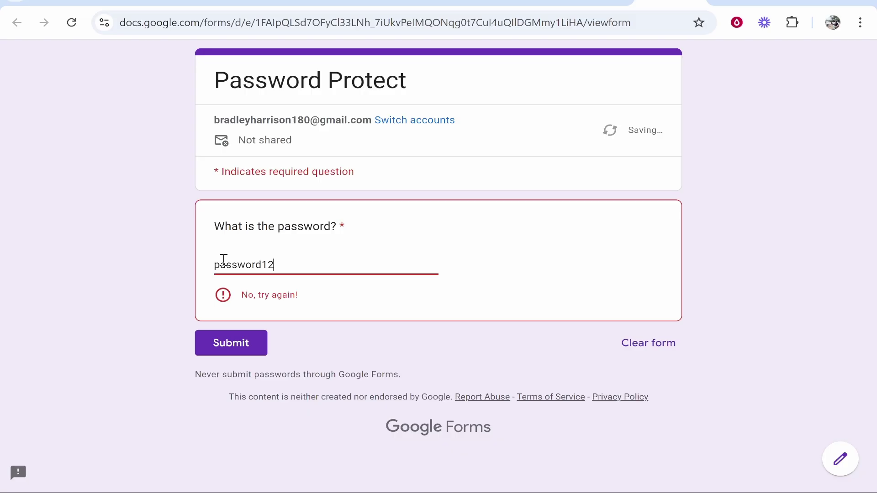
key(Return)
drag(215, 89, 450, 93)
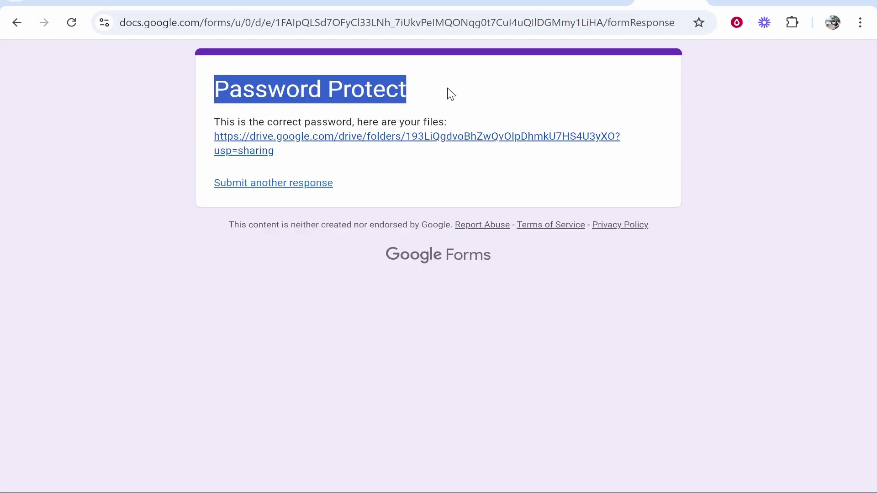
click(400, 94)
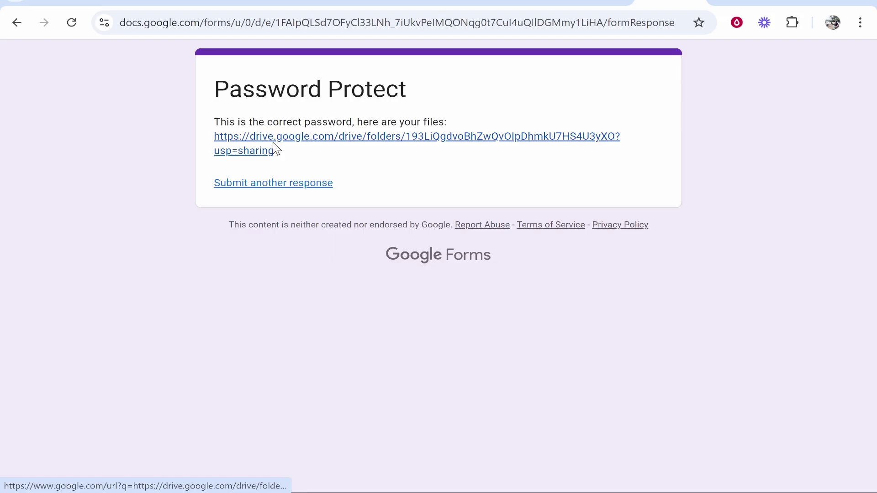
click(257, 142)
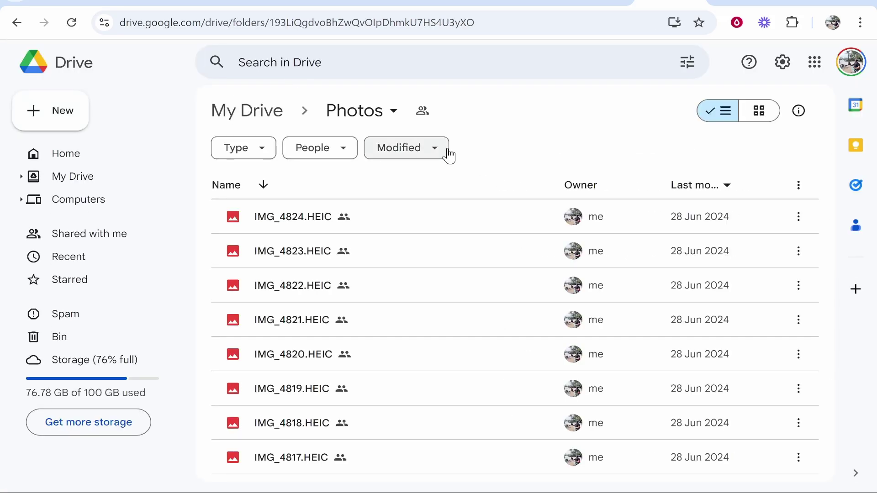
click(453, 22)
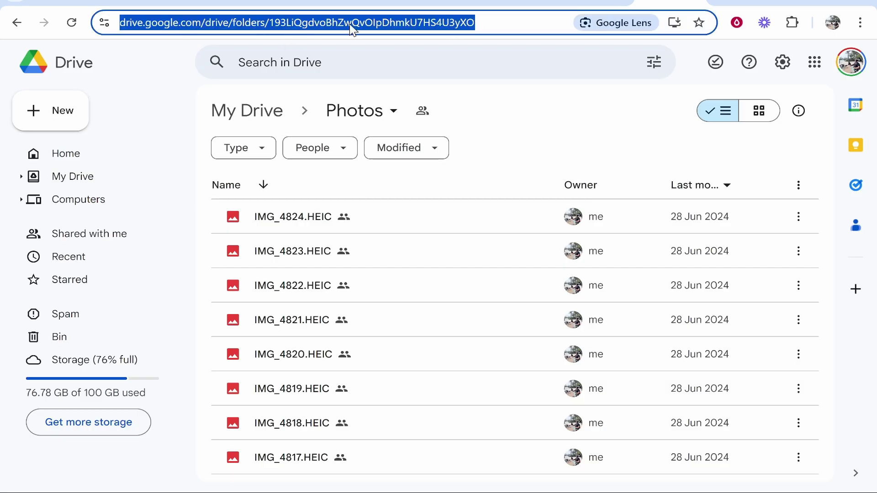